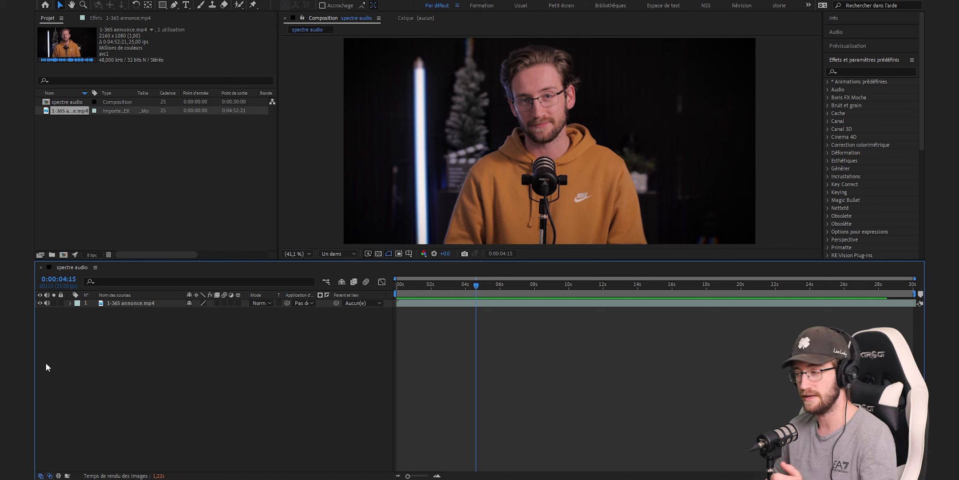
Find the Spectre audio effect by searching for "spectre" and apply it to the 1-365 annonce.mp4 layer
click(853, 72)
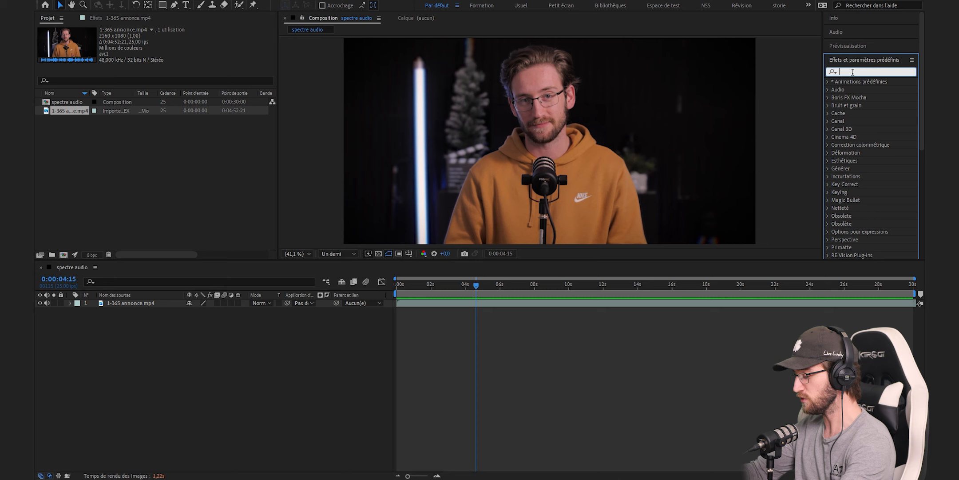
text(sp)
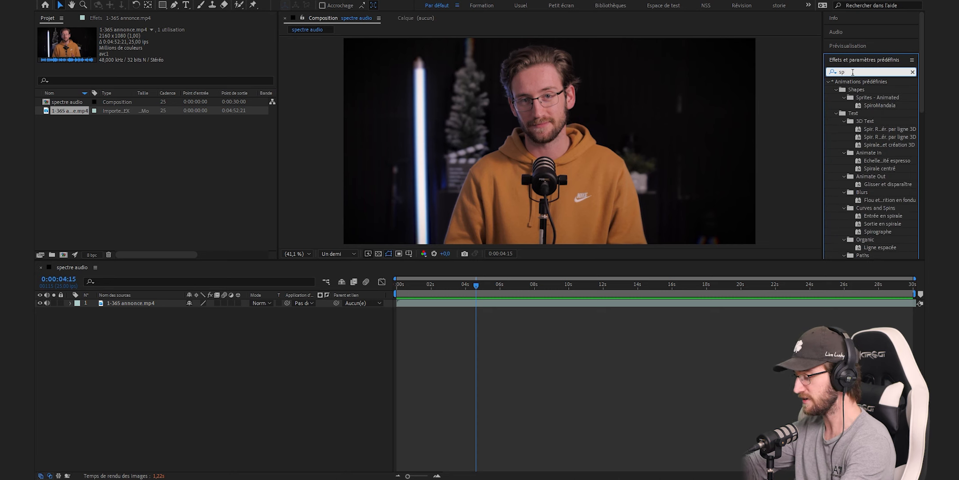
text(ectre)
drag(864, 90, 518, 306)
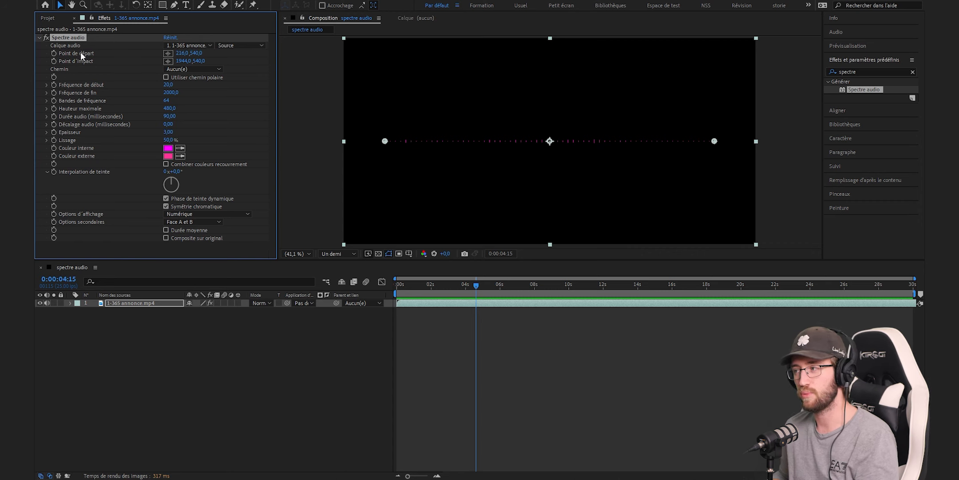
Try repositioning the audio spectrum's start point and end point directly in the composition
click(344, 146)
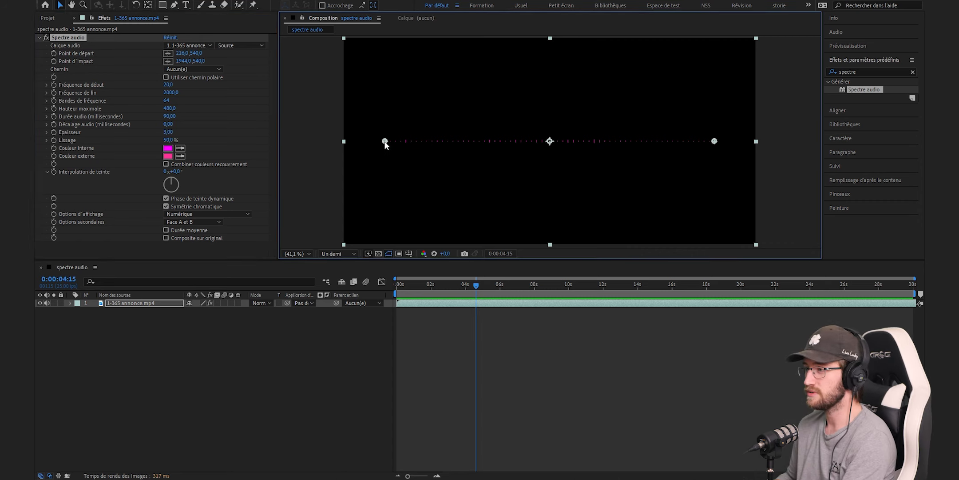
drag(385, 141, 398, 130)
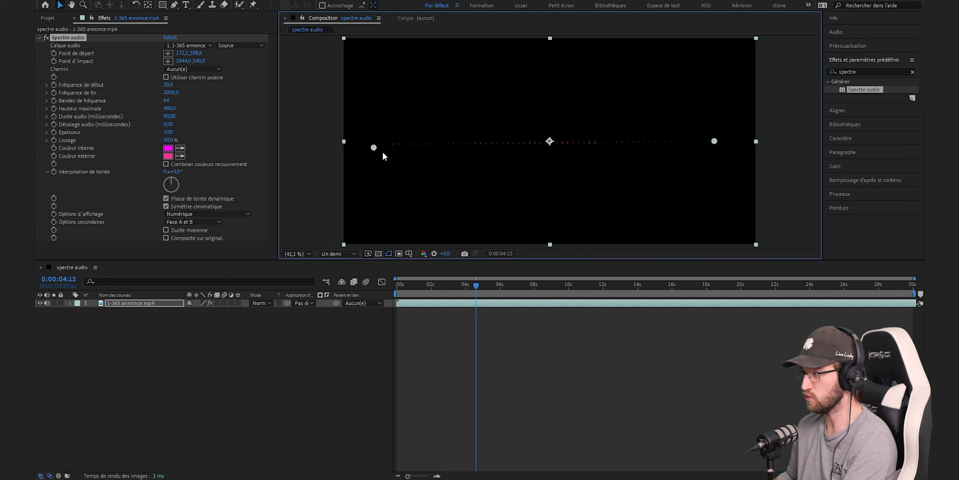
drag(713, 142, 665, 145)
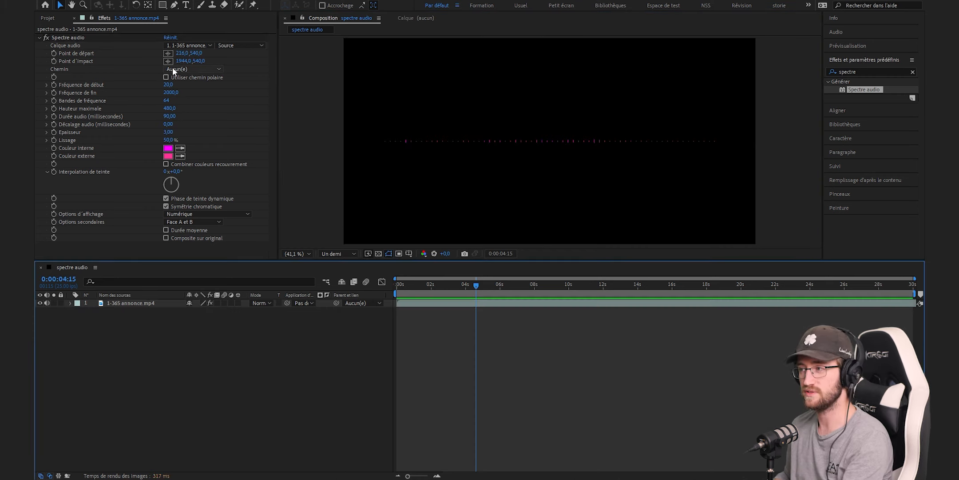
Draw an open four-point zigzag mask across the 1-365 annonce.mp4 layer with the Pen tool
click(174, 69)
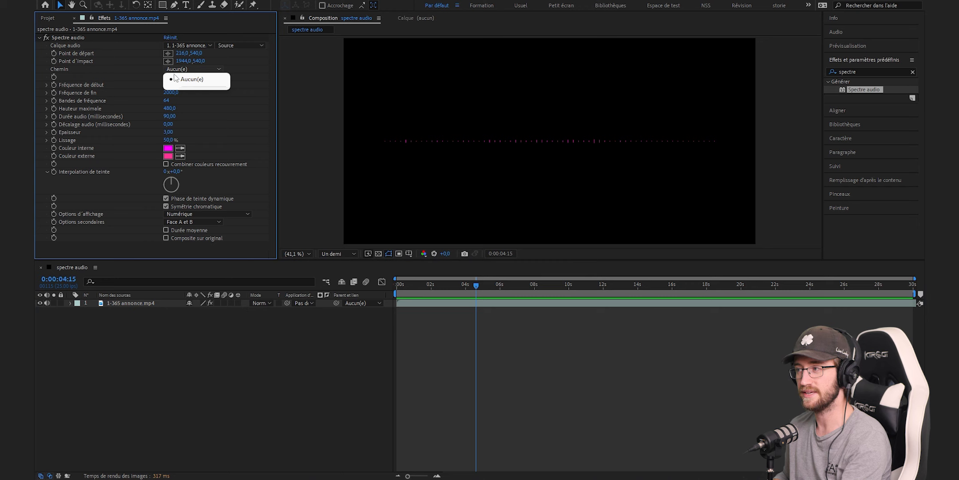
click(164, 346)
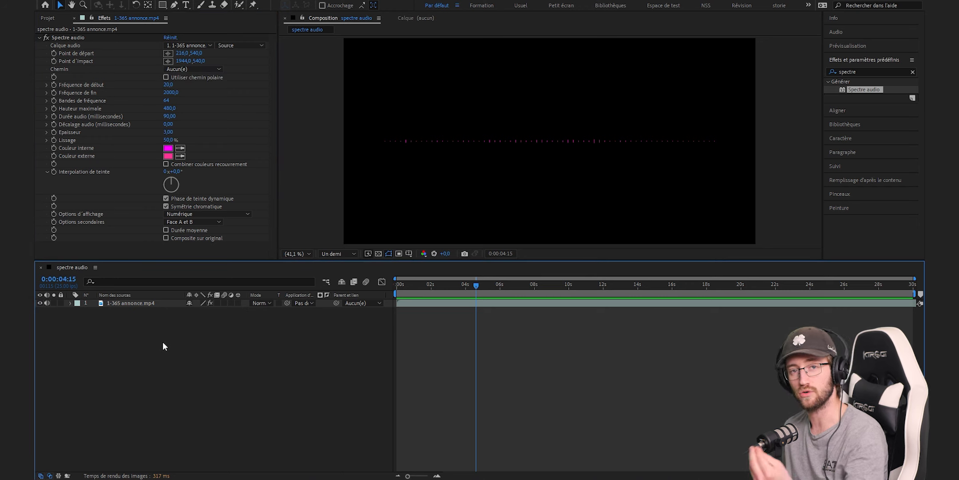
click(151, 302)
key(g)
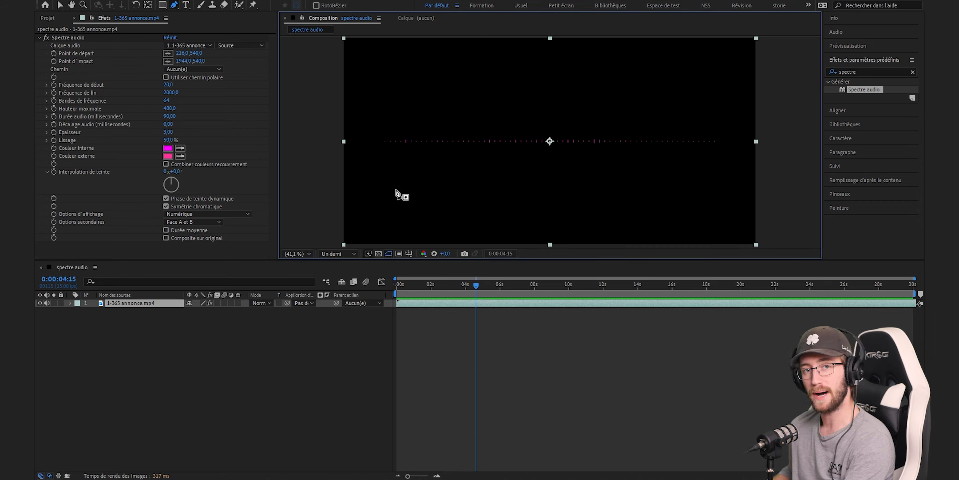
click(400, 194)
click(495, 67)
click(597, 209)
click(654, 95)
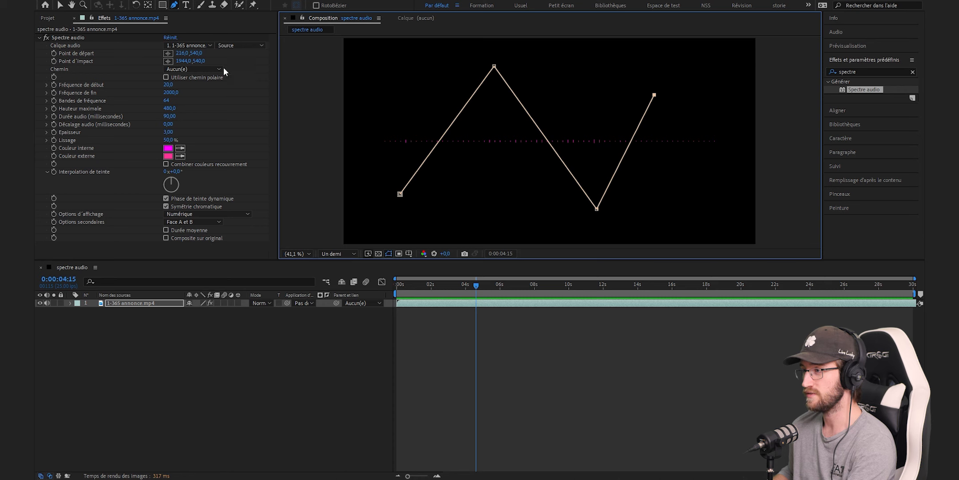
Set the Spectre audio path (Chemin) to Masque 1 and deselect the layer
click(167, 68)
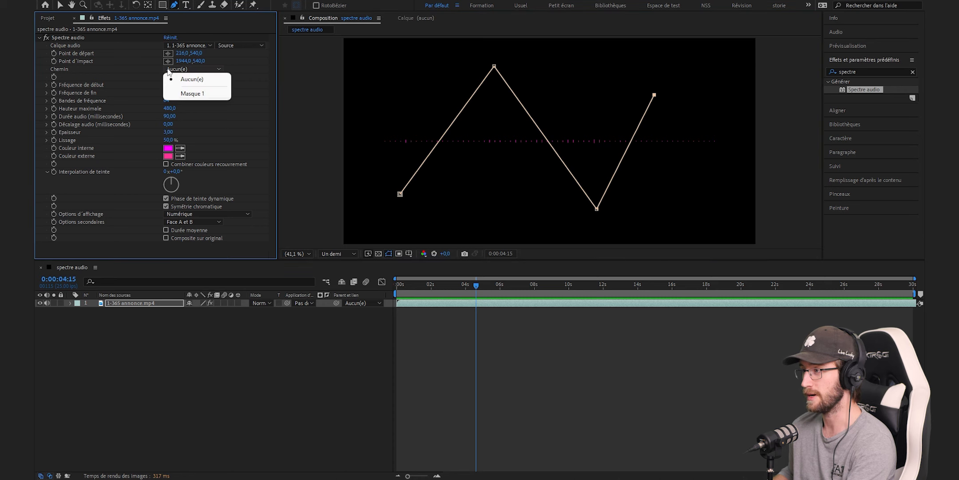
click(194, 94)
click(209, 310)
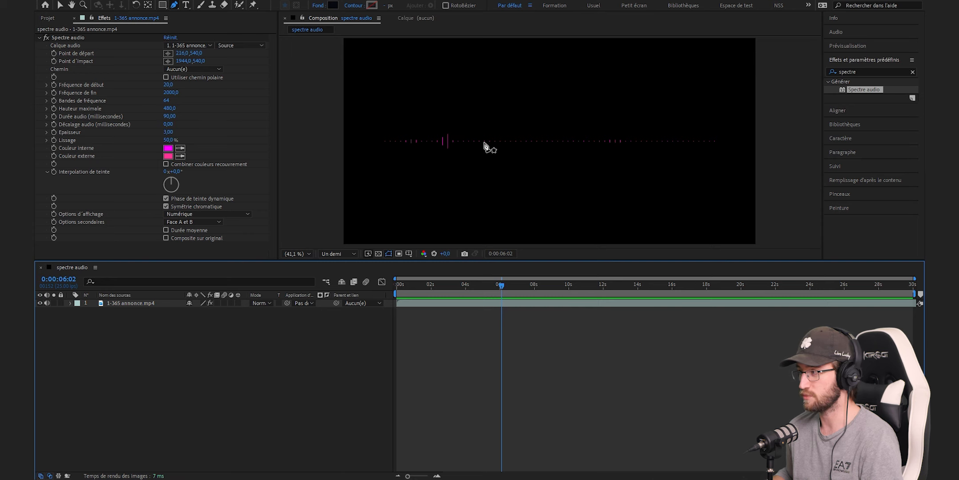
Raise the Spectre audio frequency bands (Bandes de fréquence) to 131
click(233, 103)
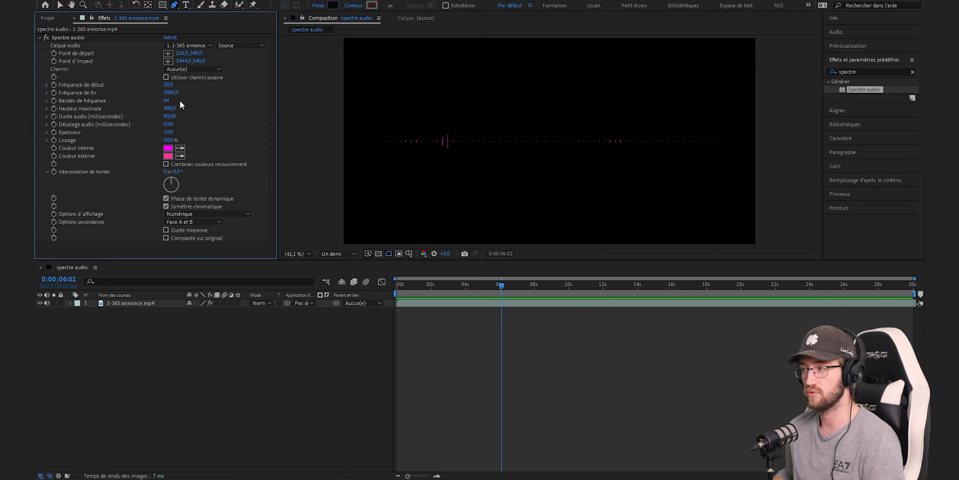
drag(172, 102, 206, 105)
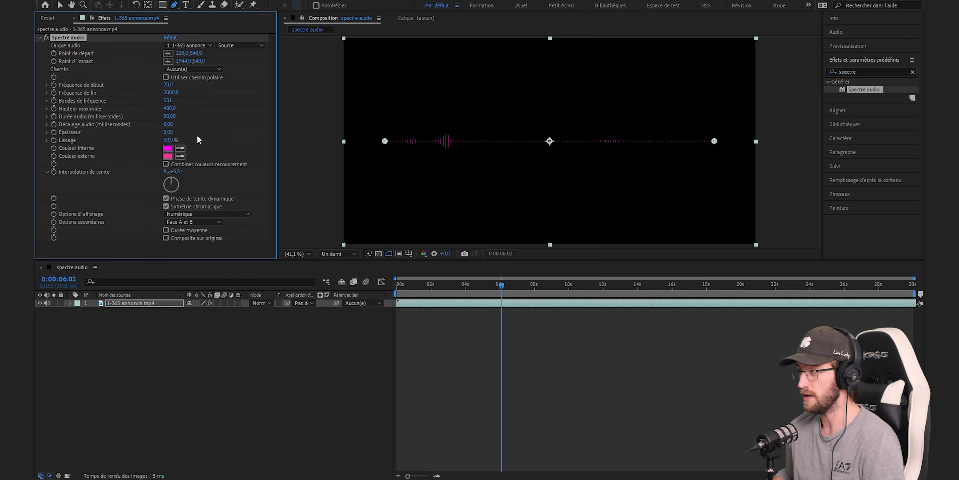
click(244, 336)
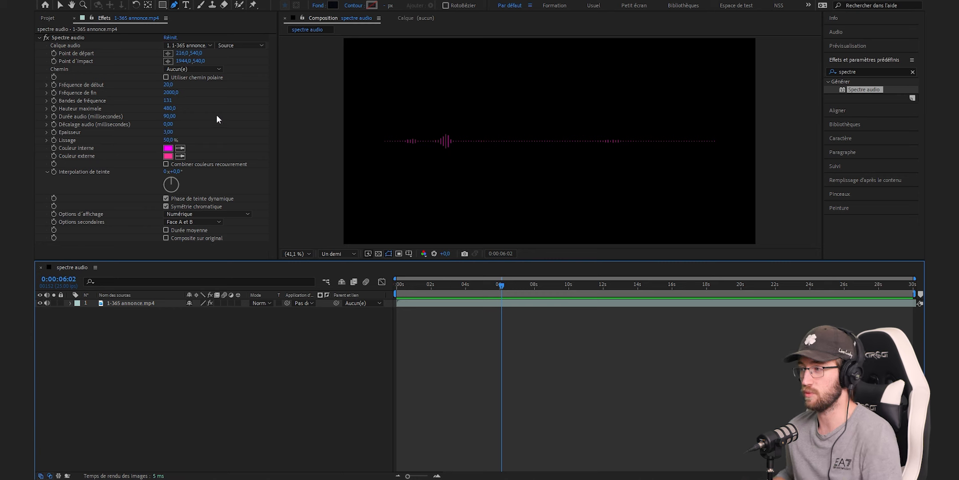
Set the spectrum's maximum height (Hauteur maximale) to 5000
click(176, 109)
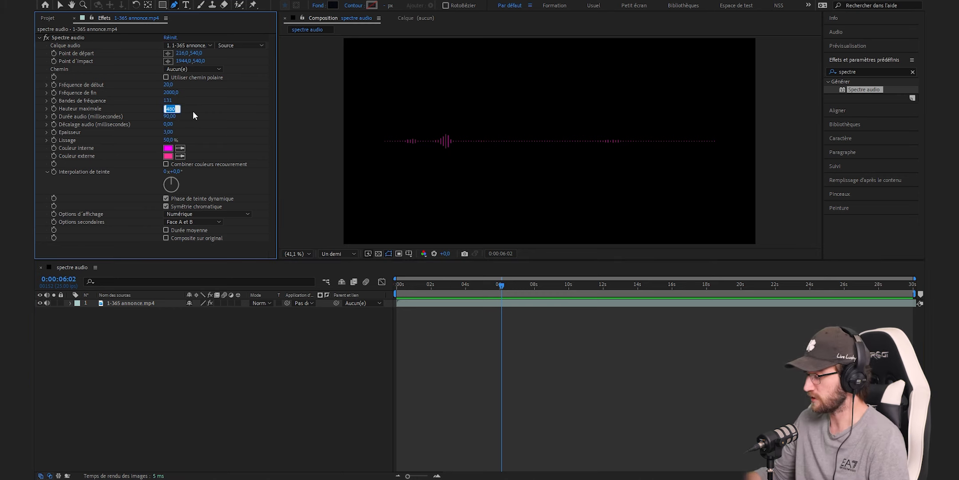
text(5000)
key(Return)
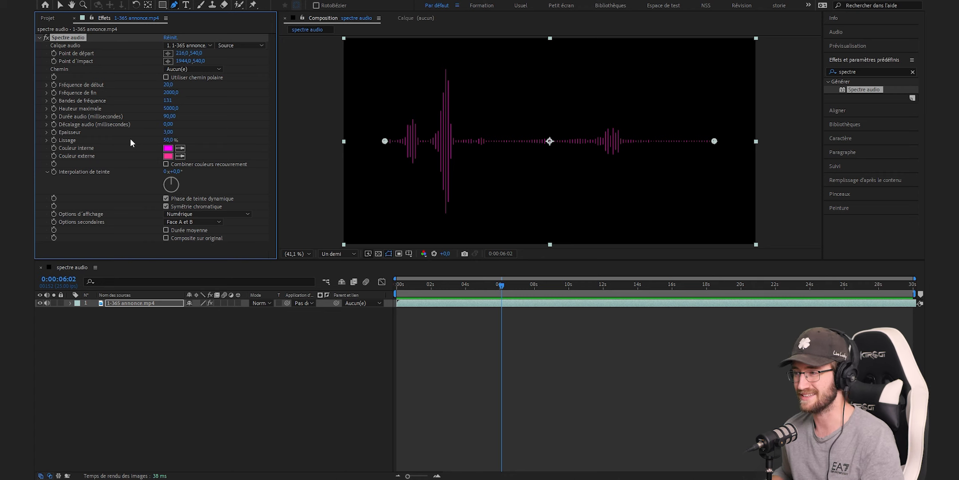
Try a spectrum thickness (Epaisseur) of 14.60 with the smoothing (Lissage) at 100 %
drag(169, 132, 226, 141)
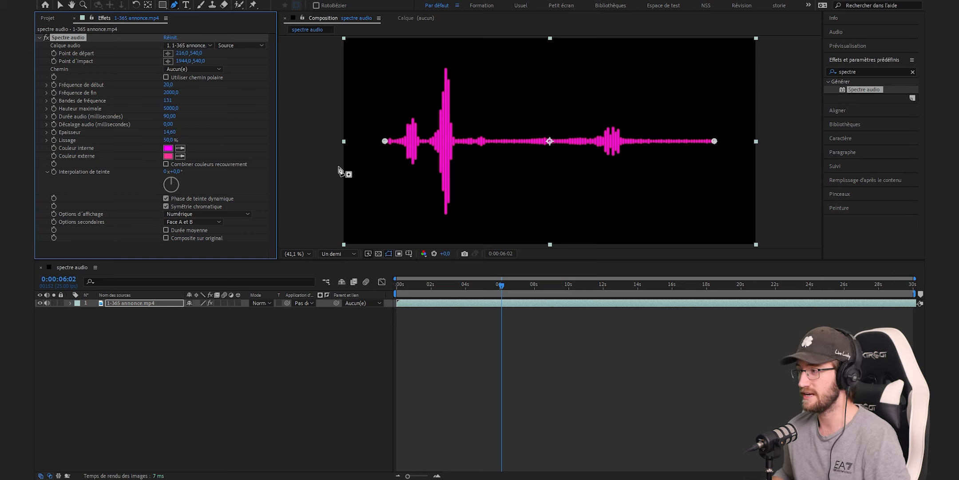
click(169, 140)
text(100)
key(Return)
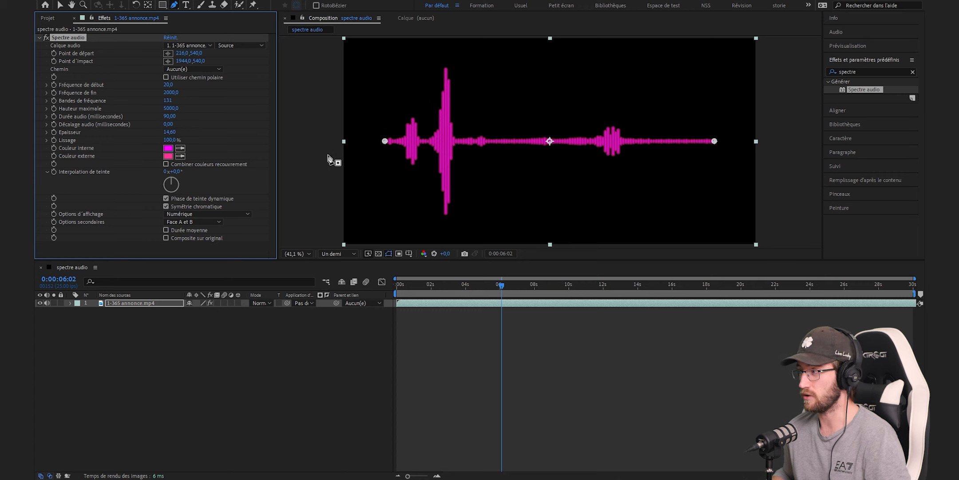
Set the spectrum's smoothing (Lissage) to 0 % and its thickness (Epaisseur) to 8
drag(169, 140, 60, 151)
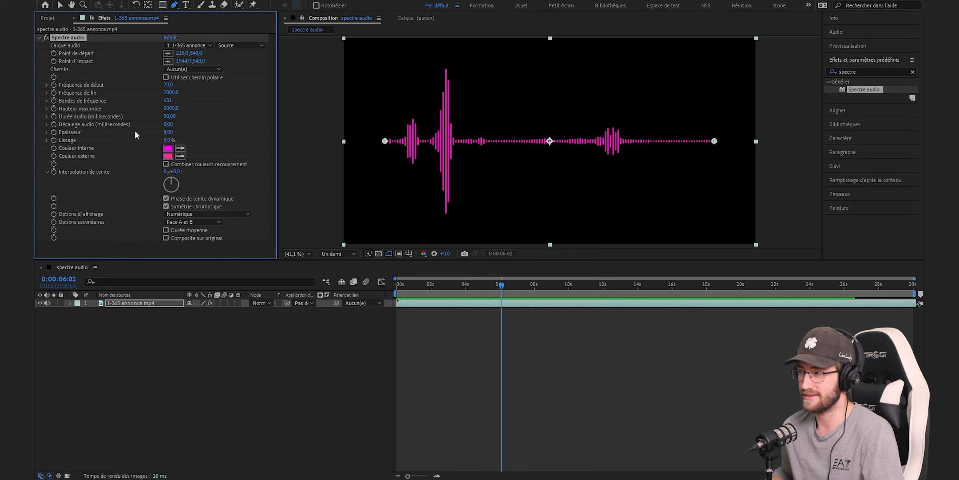
Try the spectrum with 32 frequency bands and a thickness of 44.60
drag(168, 101, 99, 93)
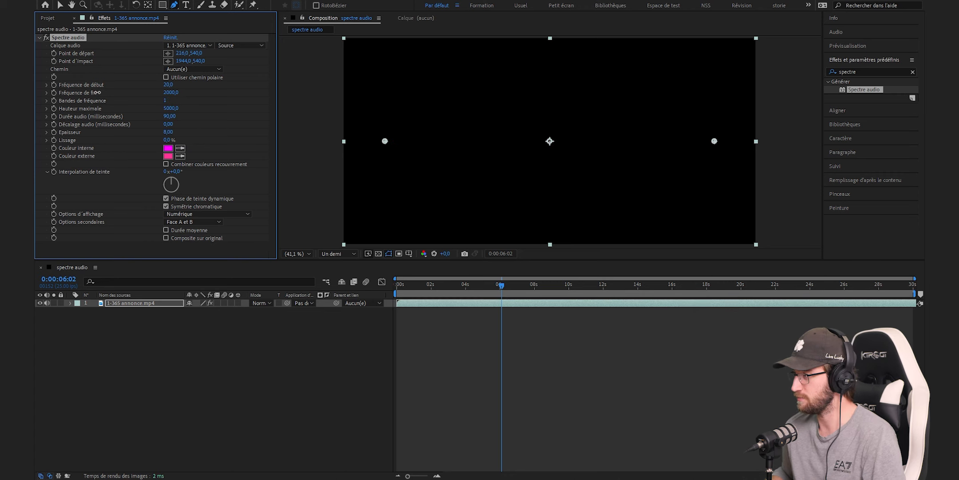
drag(168, 131, 364, 150)
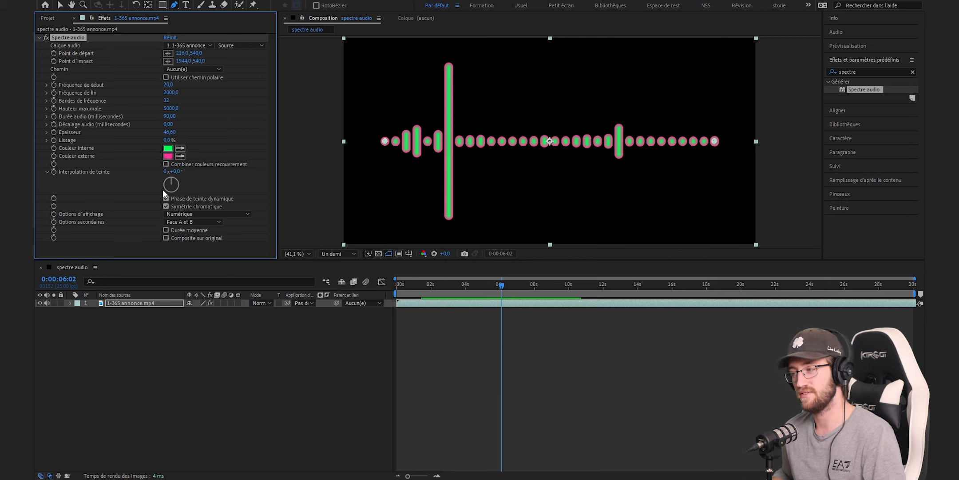
Try rotating the spectrum's hue interpolation (Interpolation de teinte)
click(179, 186)
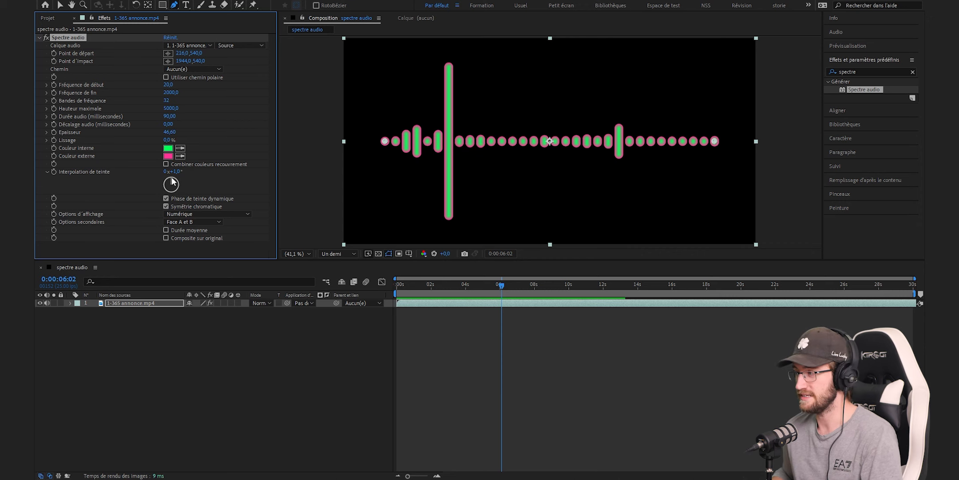
drag(179, 186, 144, 225)
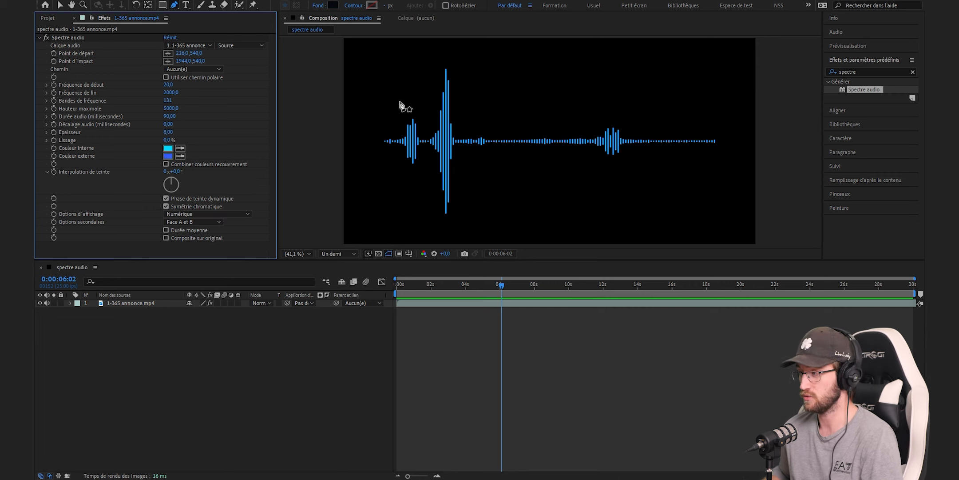
Try the Lignes analogiques and Points analogiques display options, ending back on Numérique
click(194, 214)
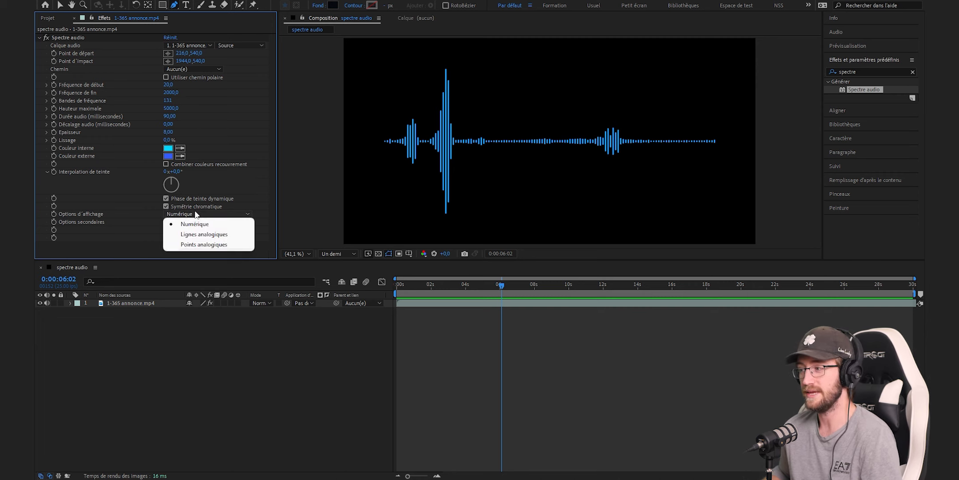
click(204, 232)
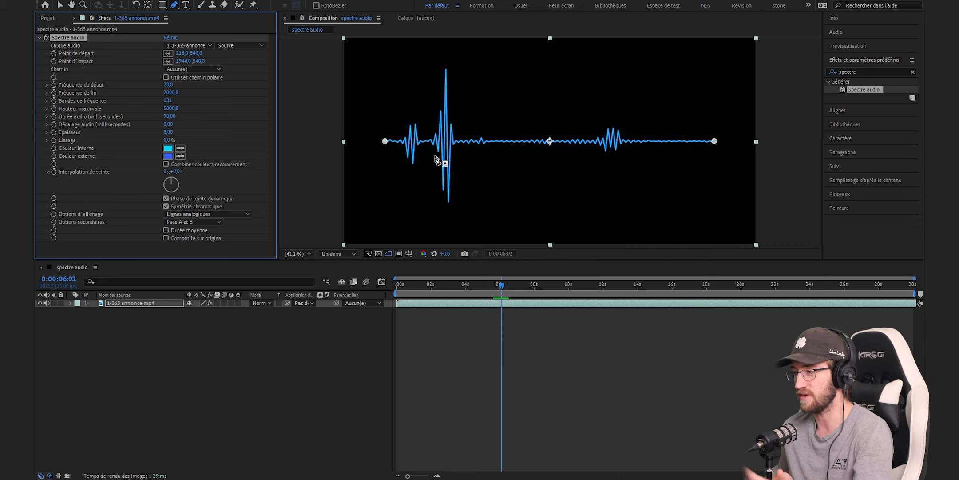
click(239, 213)
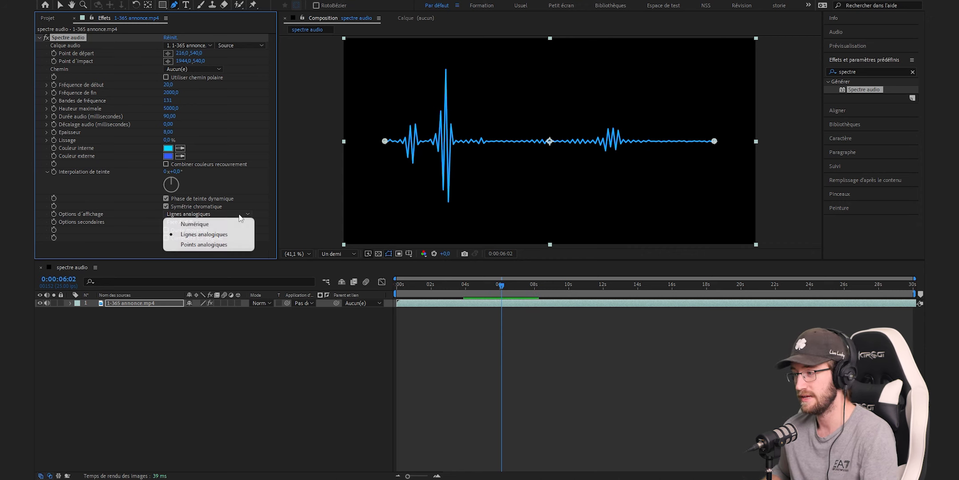
click(236, 243)
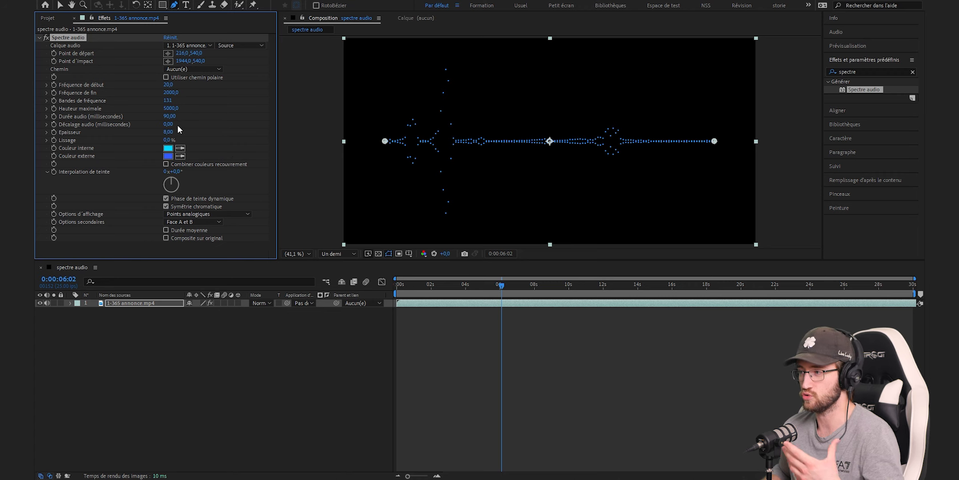
click(195, 213)
click(194, 197)
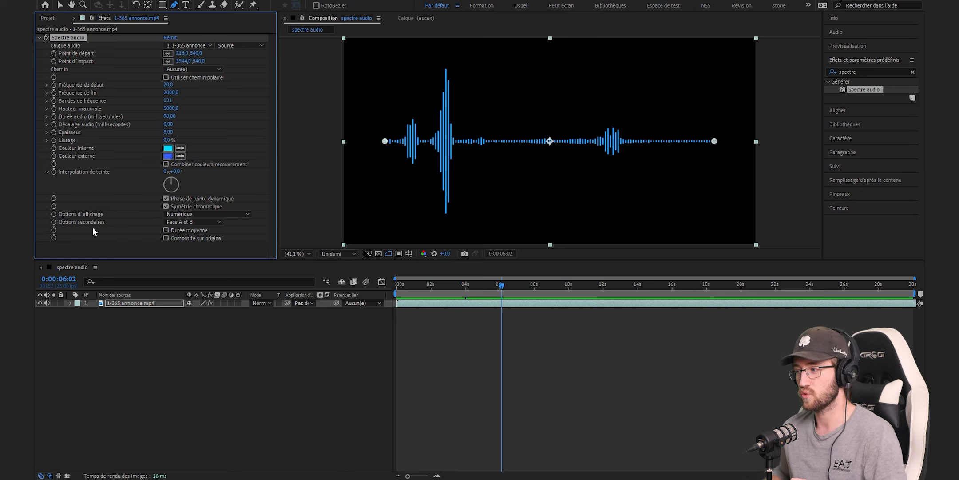
Set the spectrum's side options (Options secondaires) to Face A
click(187, 223)
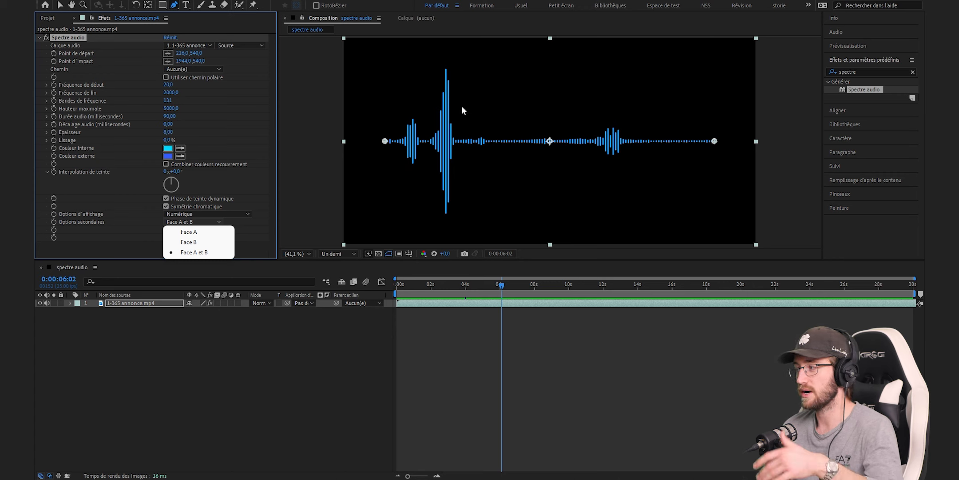
click(204, 233)
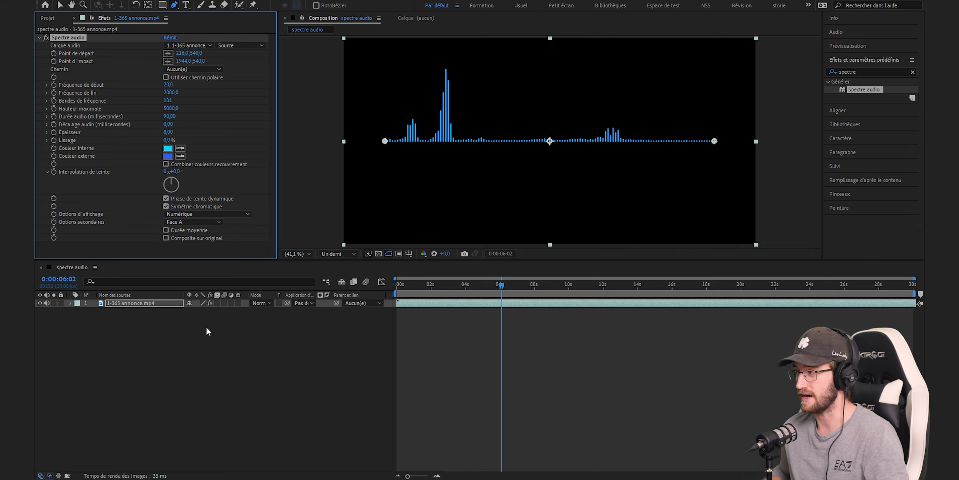